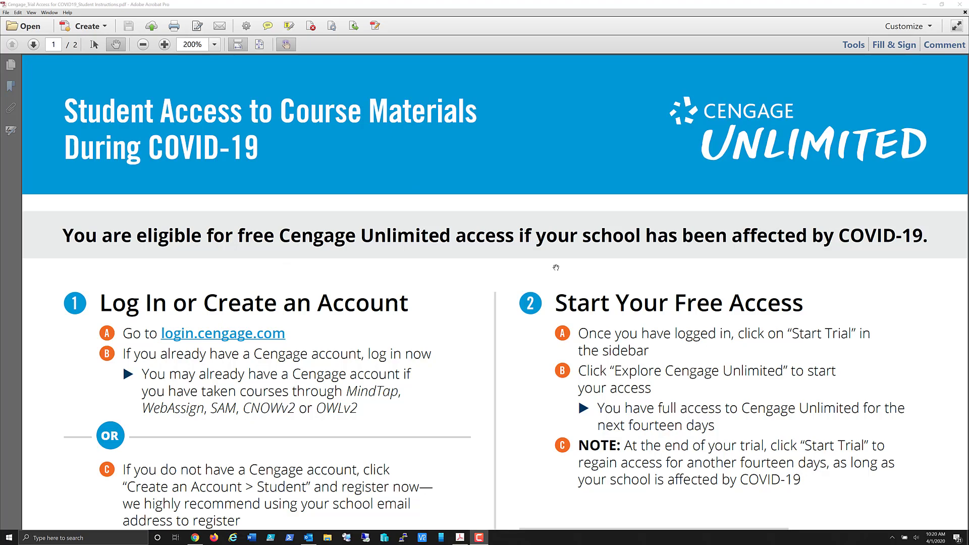
Scroll through the COVID-19 Student Access instructions PDF in Acrobat.
{"action": "scroll", "coordinate": [556, 267], "scroll_direction": "down", "scroll_amount": 3}
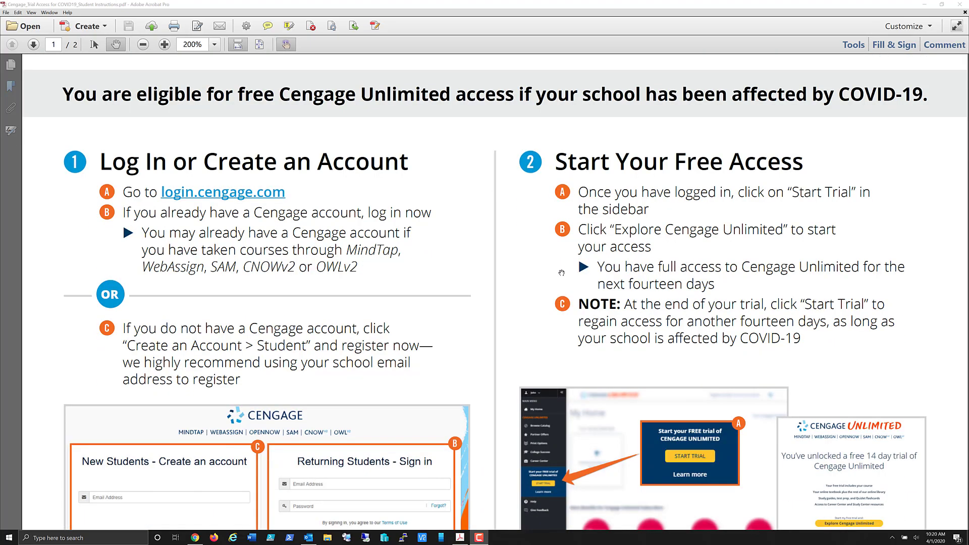
{"action": "scroll", "coordinate": [562, 273], "scroll_direction": "up", "scroll_amount": 3}
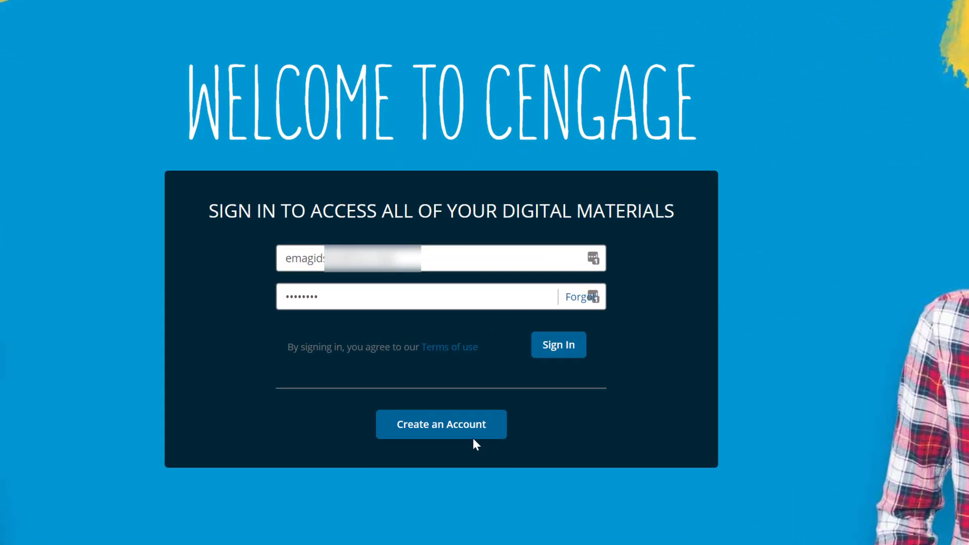
Choose Create an Account and enter the student's school e-mail in the New Students field.
{"action": "left_click", "coordinate": [472, 430]}
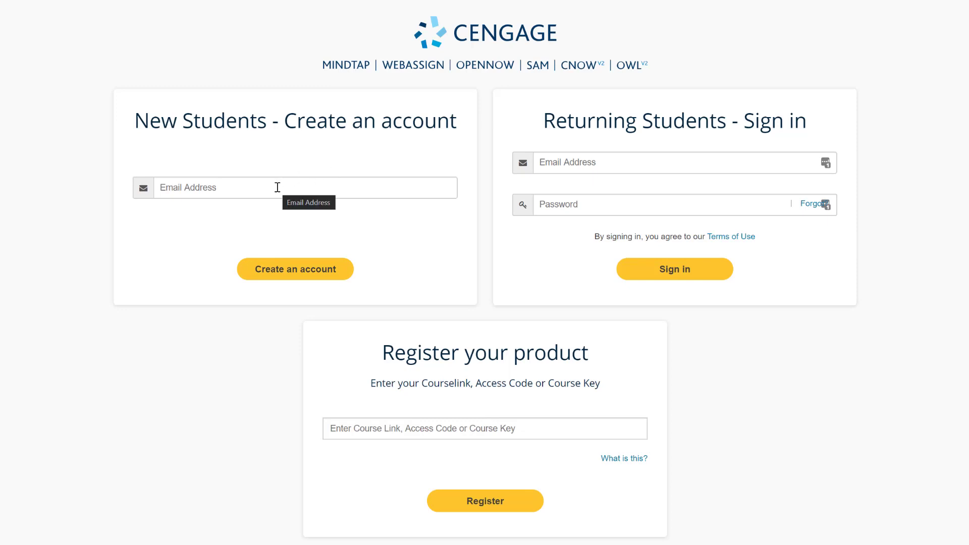
{"action": "left_click", "coordinate": [277, 188]}
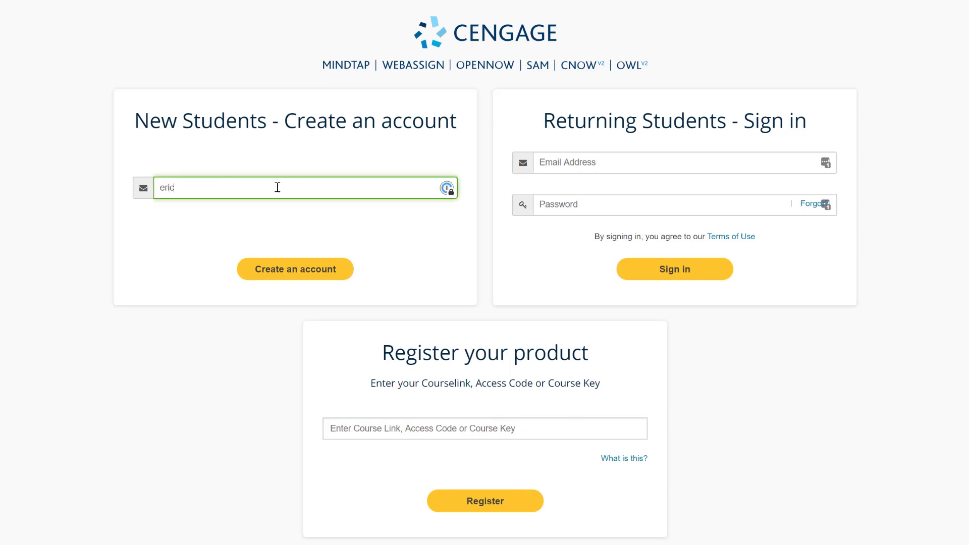
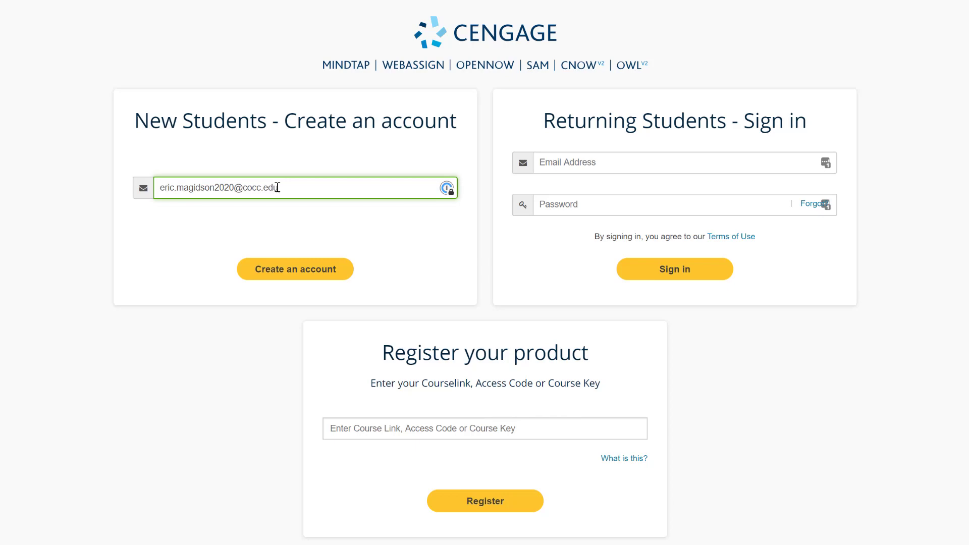
Submit the school e-mail and fill in the student's first and last name.
{"action": "left_click", "coordinate": [286, 273]}
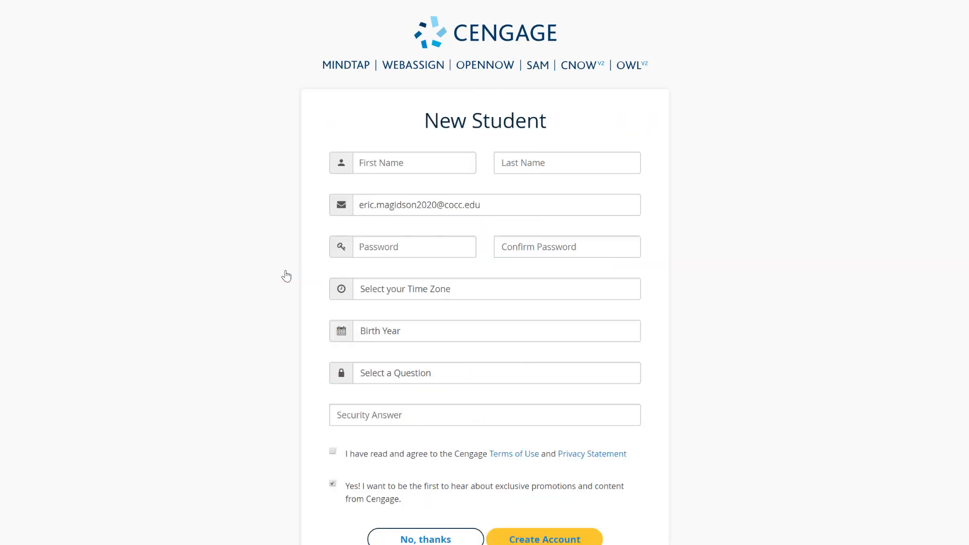
{"action": "left_click", "coordinate": [401, 165]}
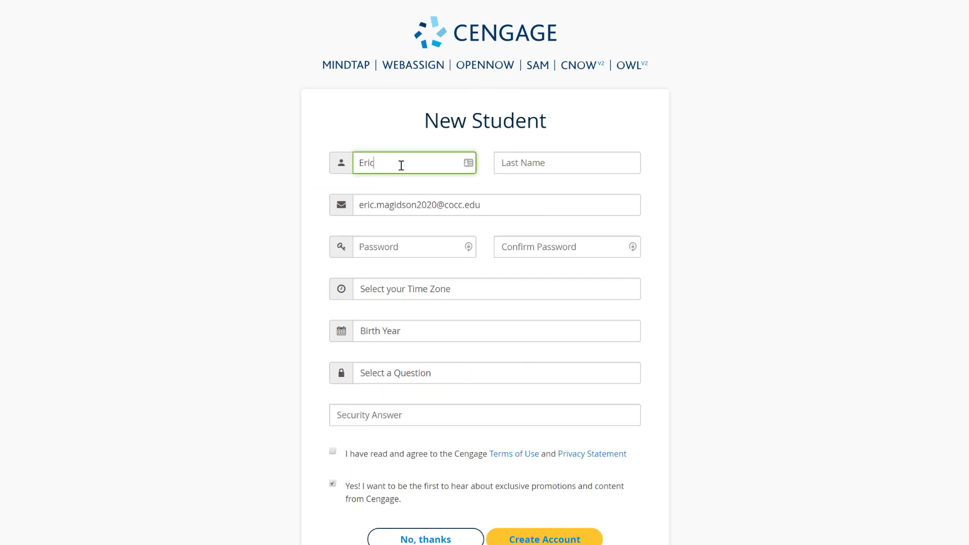
{"action": "key", "text": "Tab"}
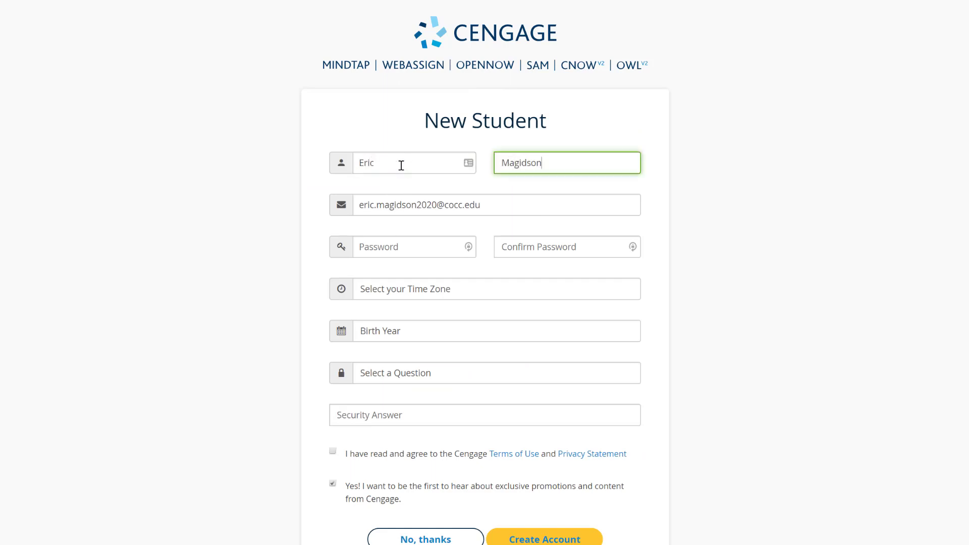
{"action": "key", "text": "Tab"}
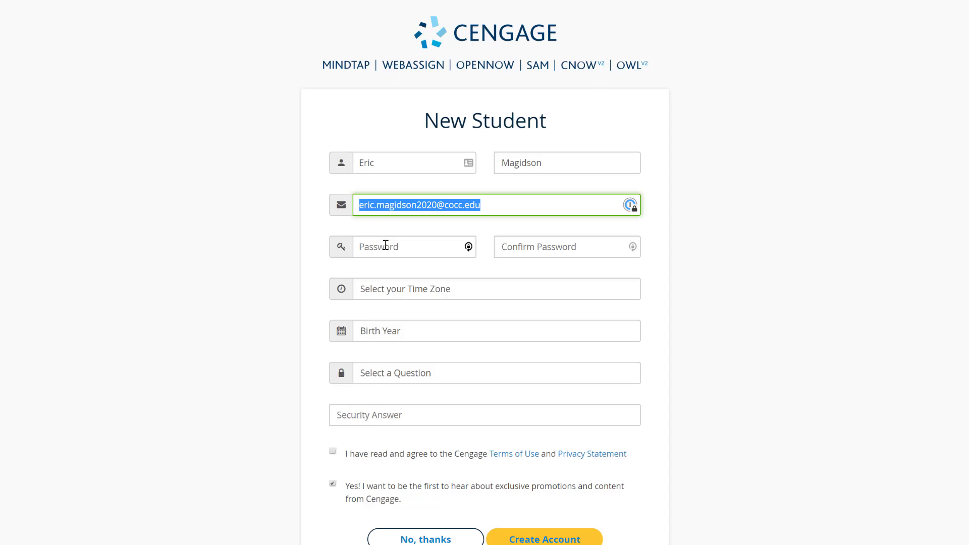
Generate a 17-character secure password in LastPass and copy it.
{"action": "left_click", "coordinate": [386, 245]}
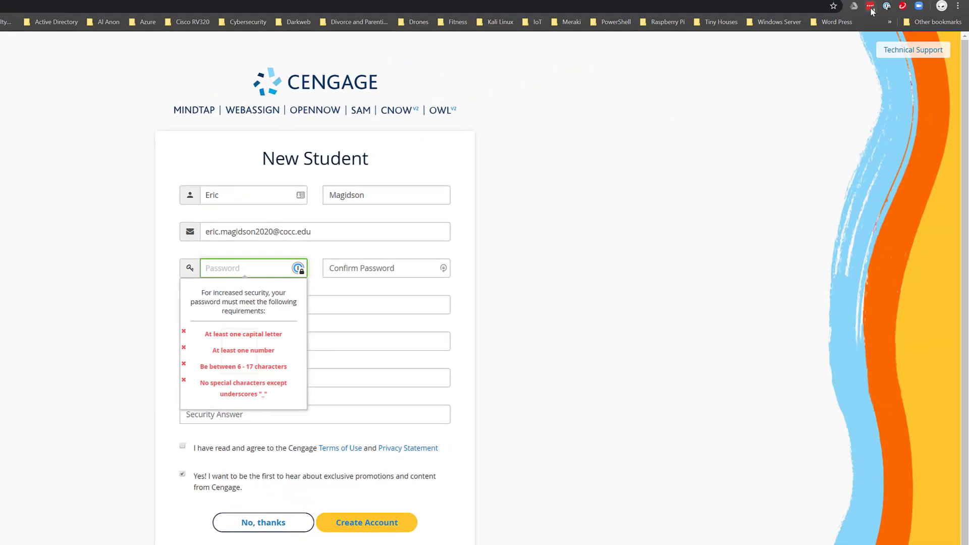
{"action": "left_click", "coordinate": [871, 8]}
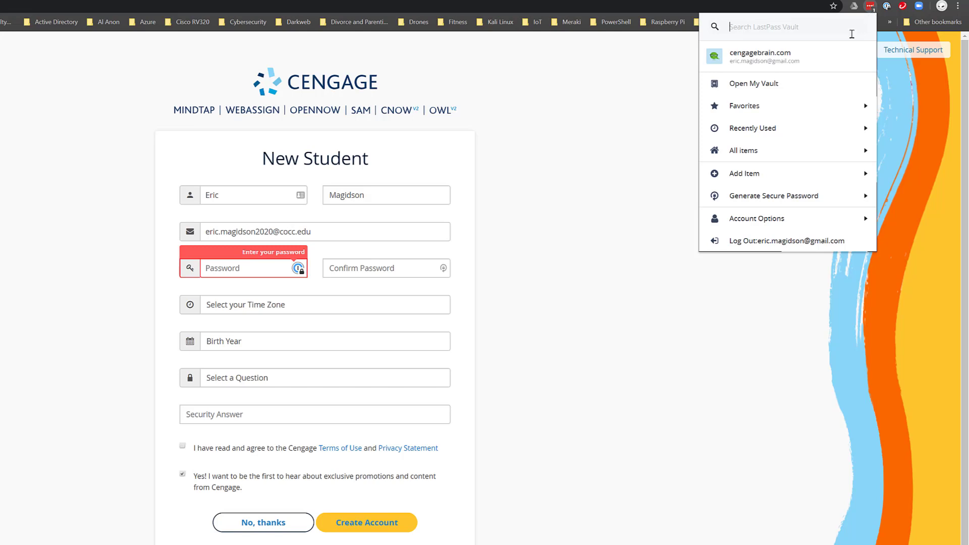
{"action": "left_click", "coordinate": [761, 197]}
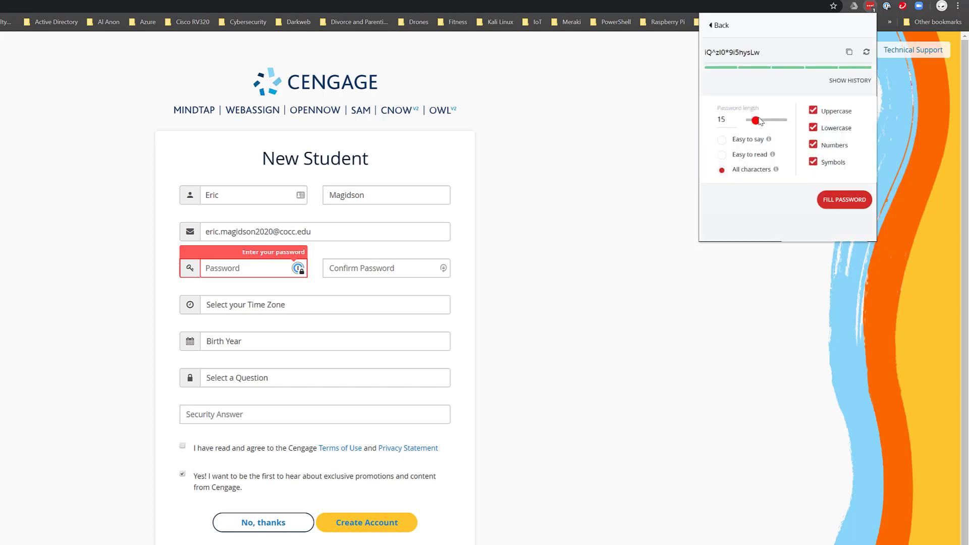
{"action": "left_click_drag", "start_coordinate": [755, 120], "coordinate": [751, 124]}
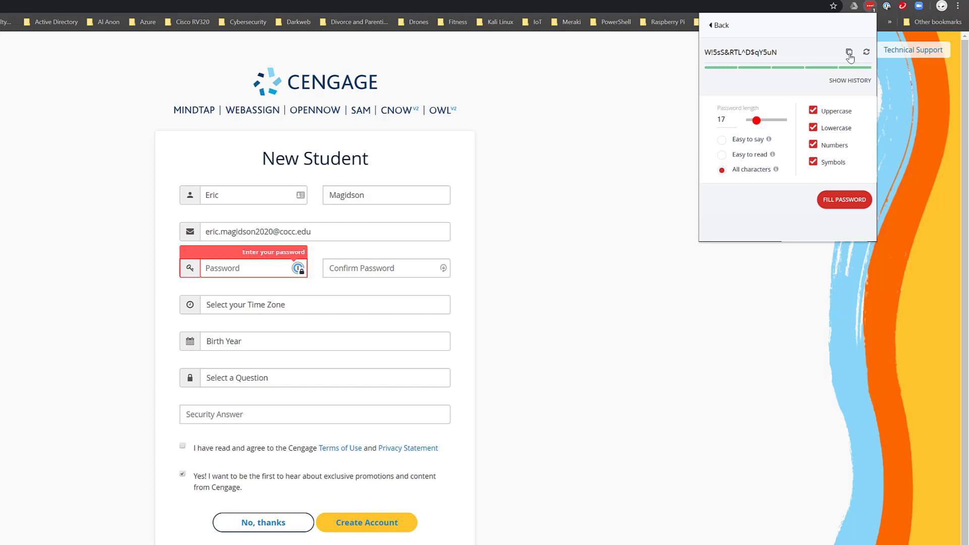
{"action": "left_click", "coordinate": [850, 53]}
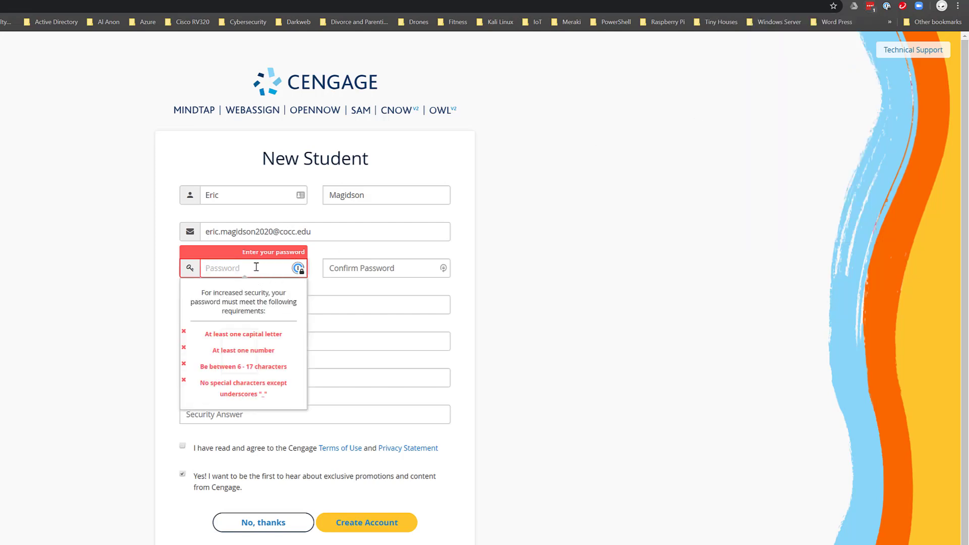
Paste the generated password into both password fields, set Pacific Time, and choose the birth year.
{"action": "key", "text": "ctrl+v"}
{"action": "left_click", "coordinate": [362, 268]}
{"action": "key", "text": "ctrl+v"}
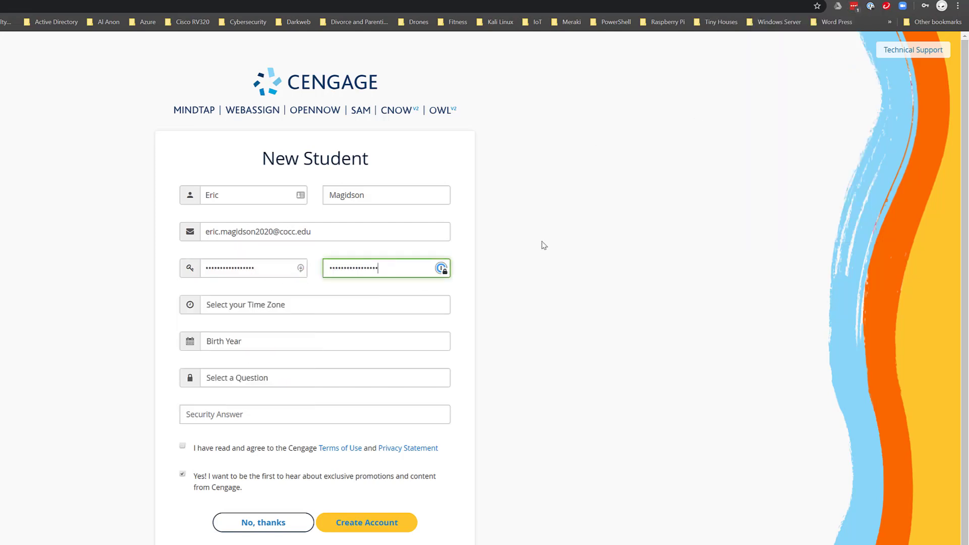
{"action": "left_click", "coordinate": [299, 308]}
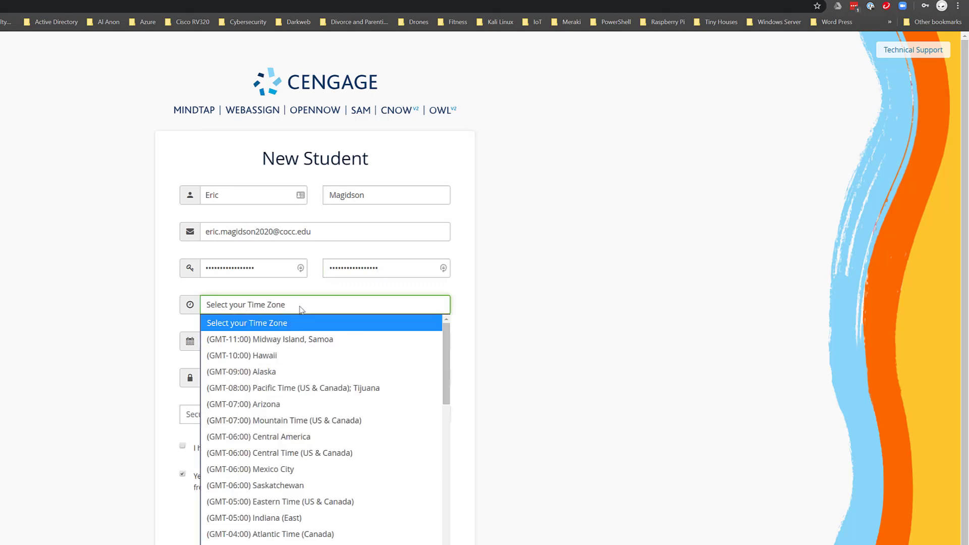
{"action": "left_click", "coordinate": [300, 388]}
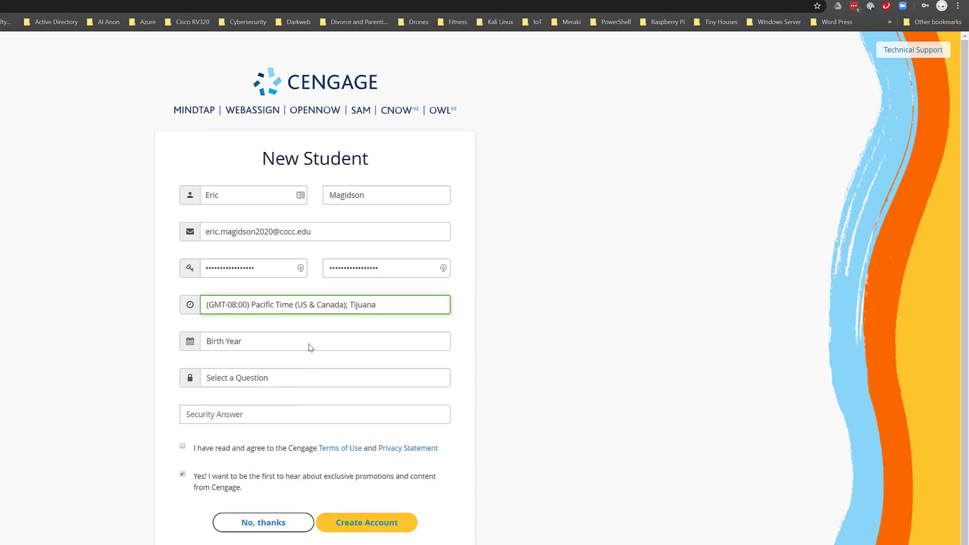
{"action": "left_click", "coordinate": [253, 347]}
{"action": "scroll", "coordinate": [259, 429], "scroll_direction": "down", "scroll_amount": 7}
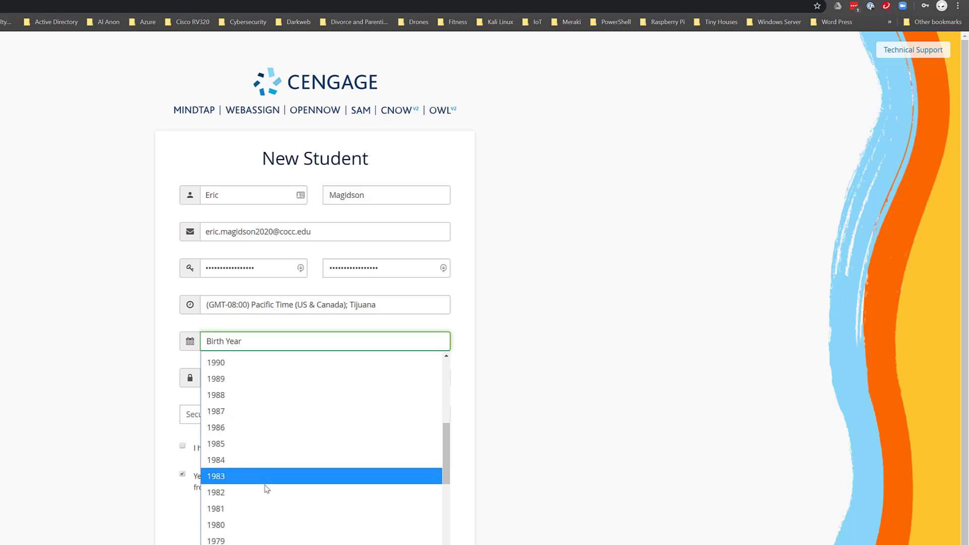
{"action": "scroll", "coordinate": [264, 535], "scroll_direction": "down", "scroll_amount": 7}
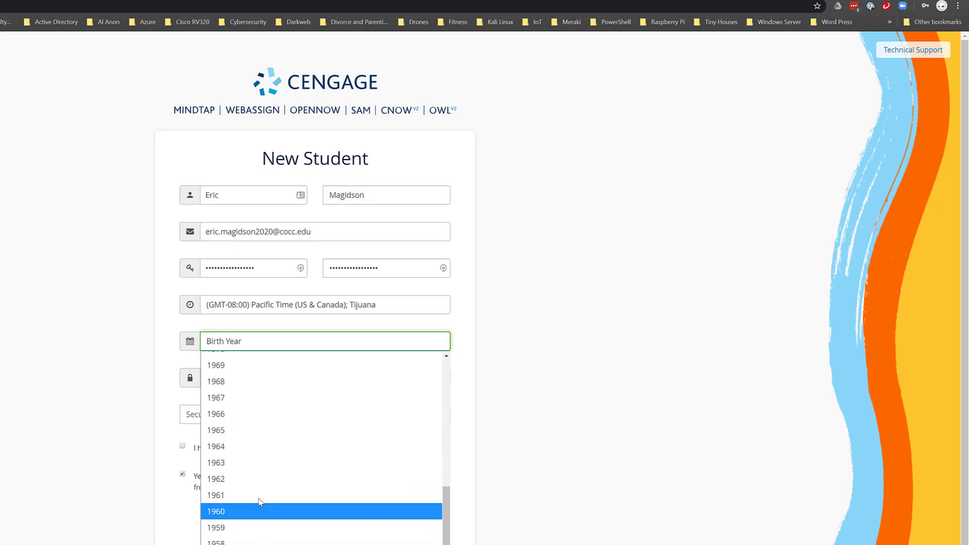
{"action": "scroll", "coordinate": [241, 404], "scroll_direction": "up", "scroll_amount": 4}
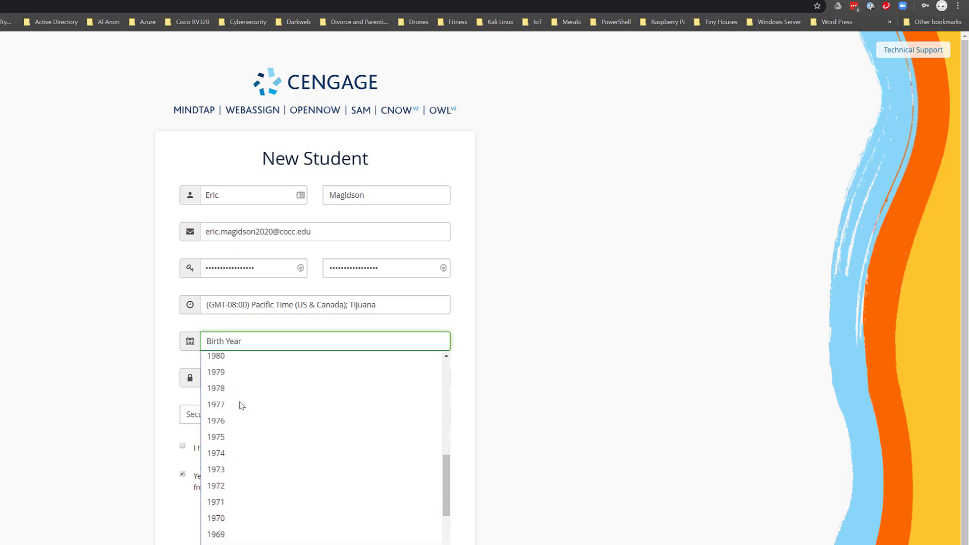
{"action": "left_click", "coordinate": [239, 519]}
Answer the high school security question, decline promotions, accept the Terms of Use, and create the account.
{"action": "left_click", "coordinate": [267, 380]}
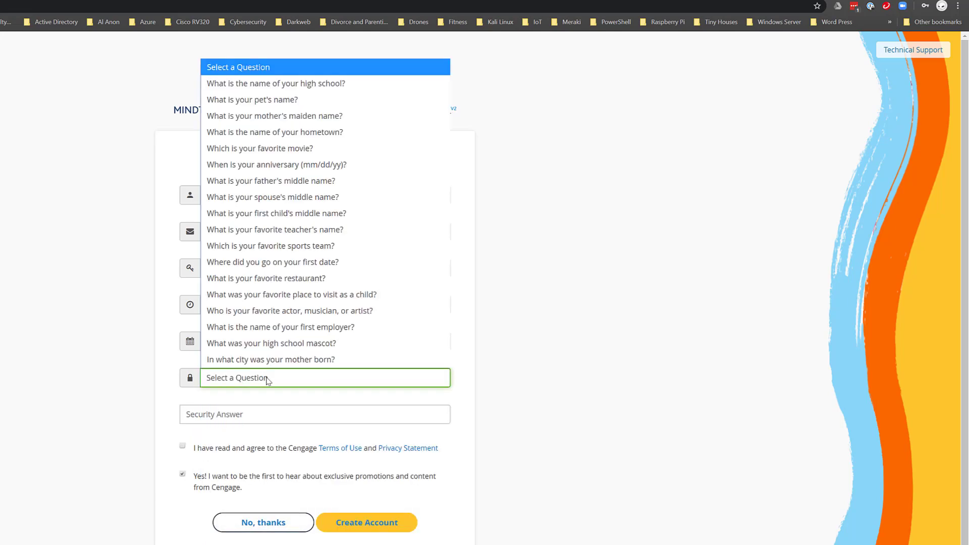
{"action": "left_click", "coordinate": [331, 86]}
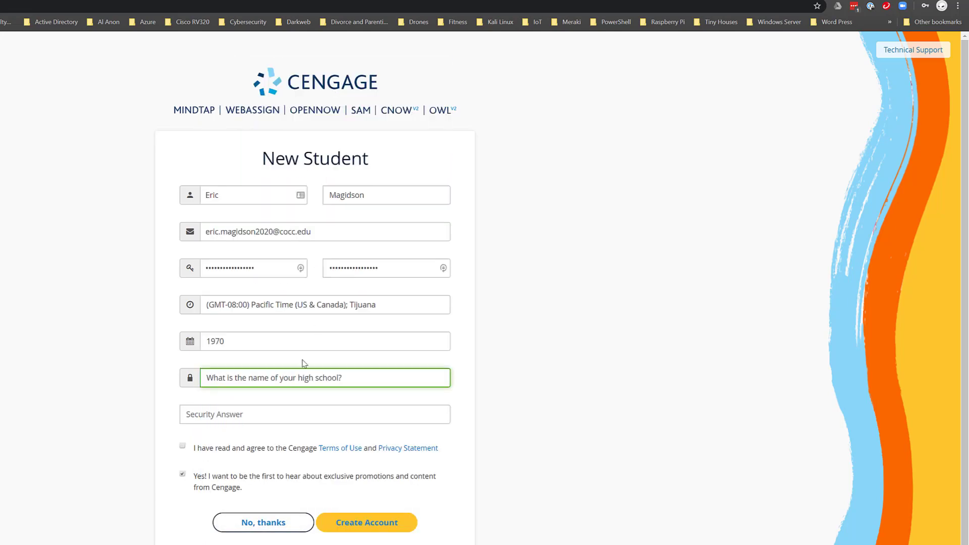
{"action": "left_click", "coordinate": [268, 411]}
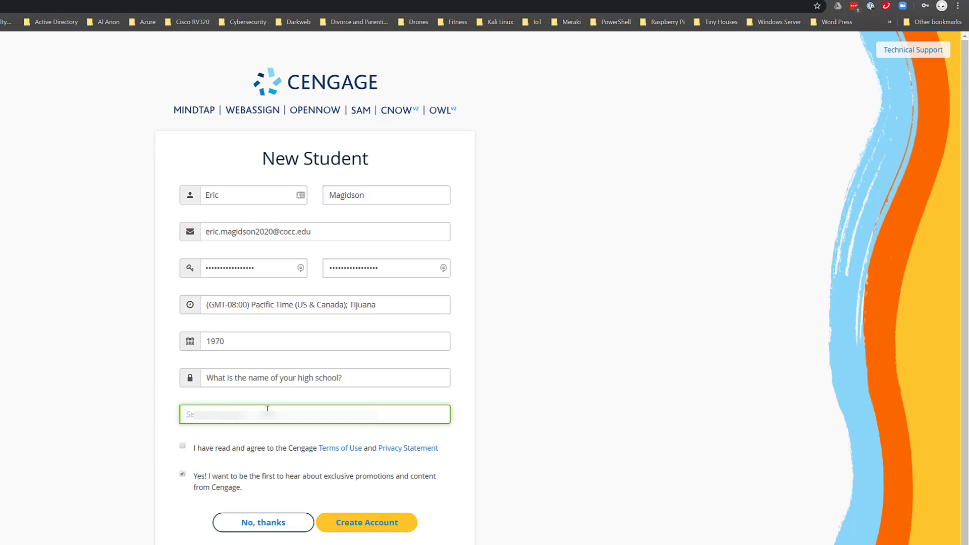
{"action": "type", "text": "Kl Union Hig"}
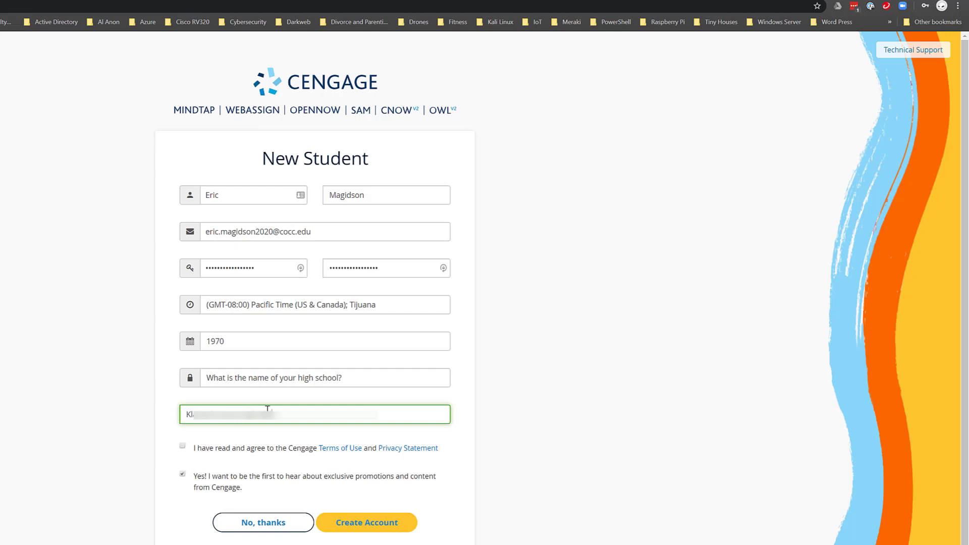
{"action": "type", "text": "h School"}
{"action": "left_click", "coordinate": [182, 474]}
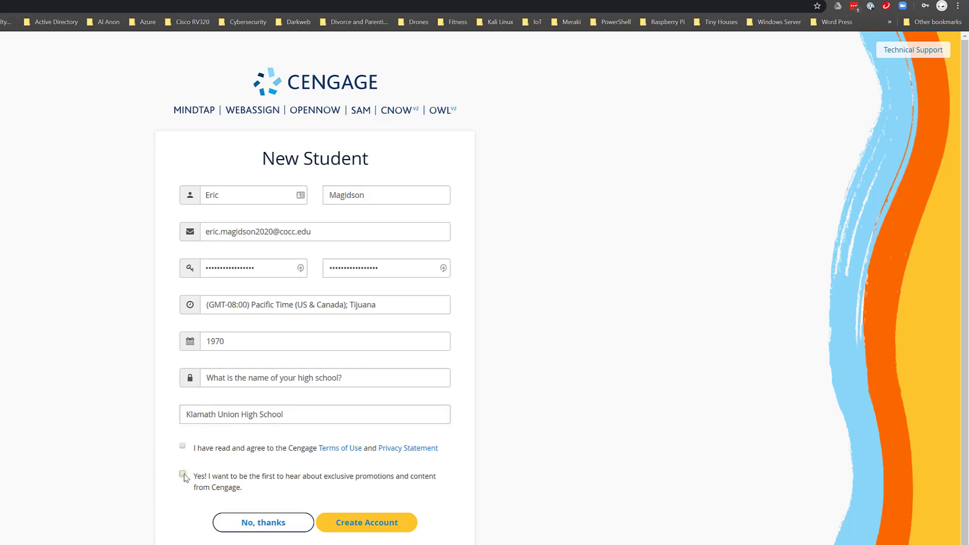
{"action": "left_click", "coordinate": [182, 446]}
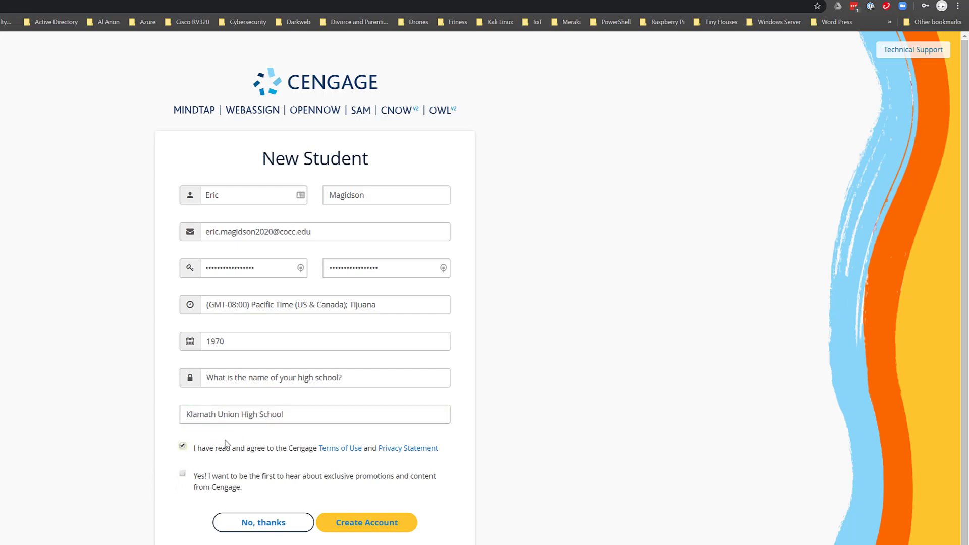
{"action": "left_click", "coordinate": [366, 525]}
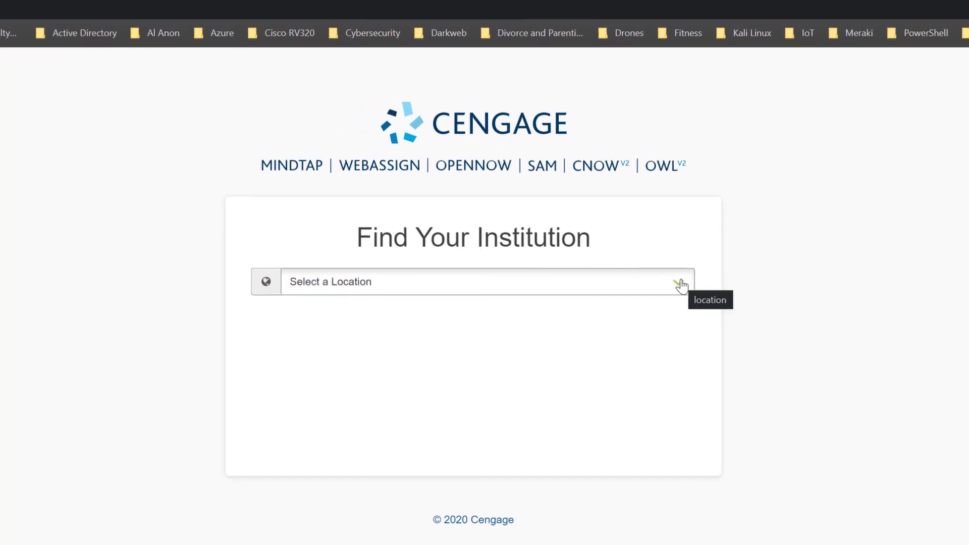
Search United States 2 Year Colleges near zip 97701 and continue with Central Oregon CC.
{"action": "left_click", "coordinate": [680, 281]}
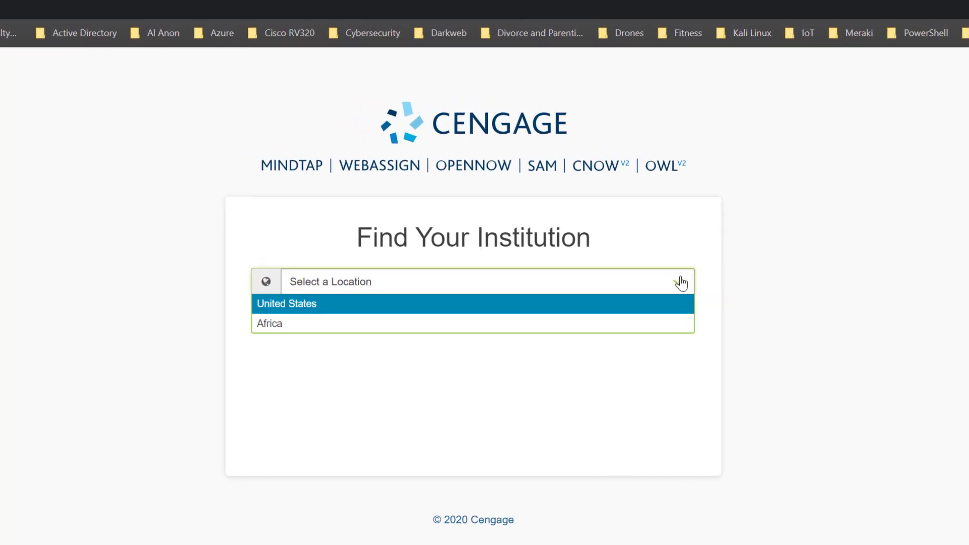
{"action": "left_click", "coordinate": [313, 307]}
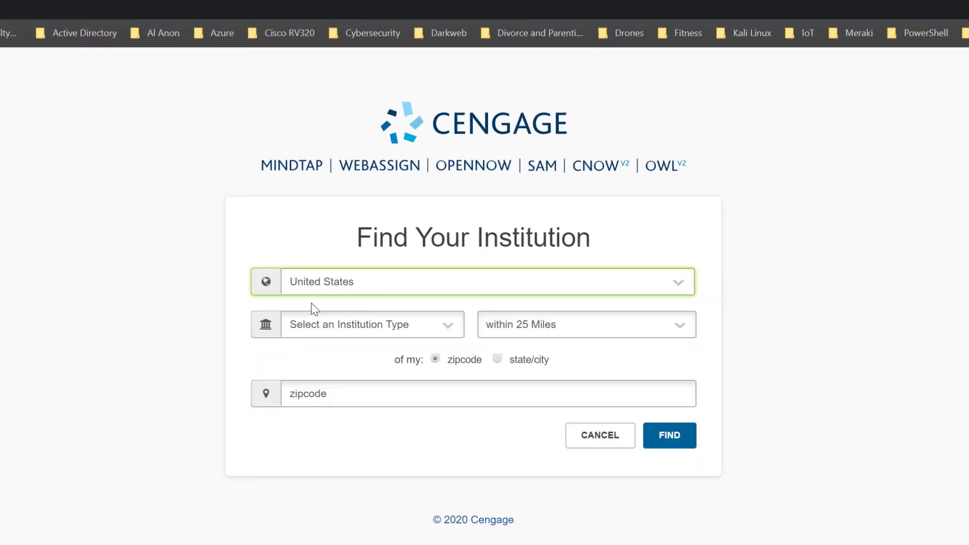
{"action": "left_click", "coordinate": [447, 329]}
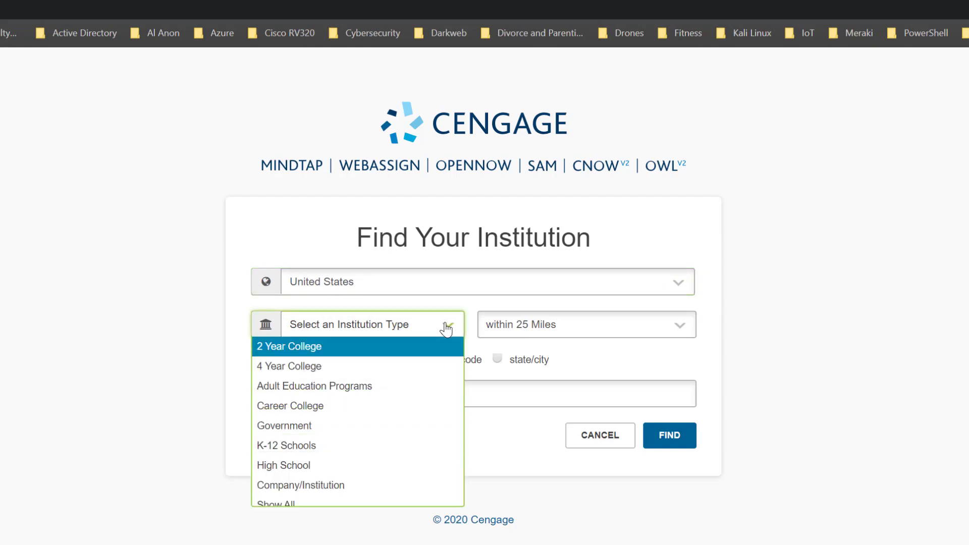
{"action": "left_click", "coordinate": [319, 352]}
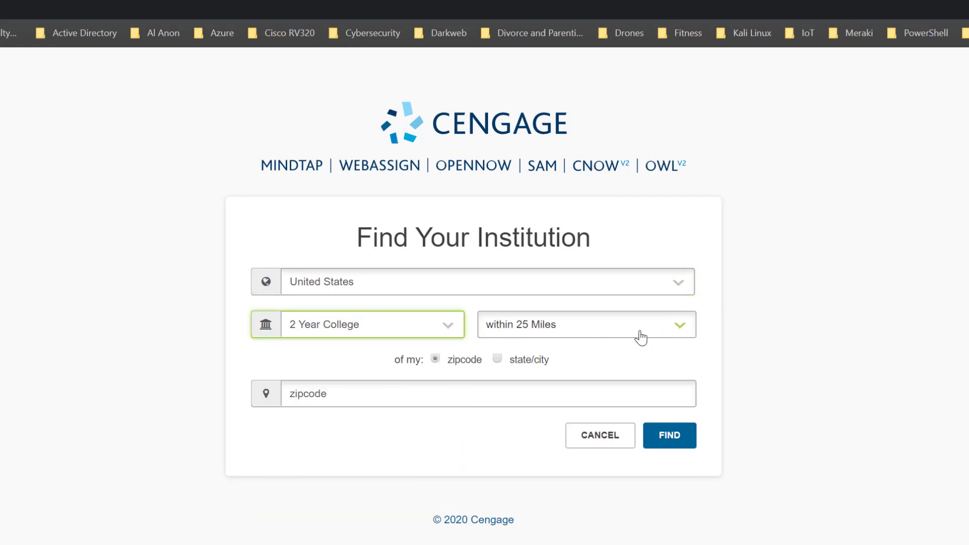
{"action": "left_click", "coordinate": [372, 397]}
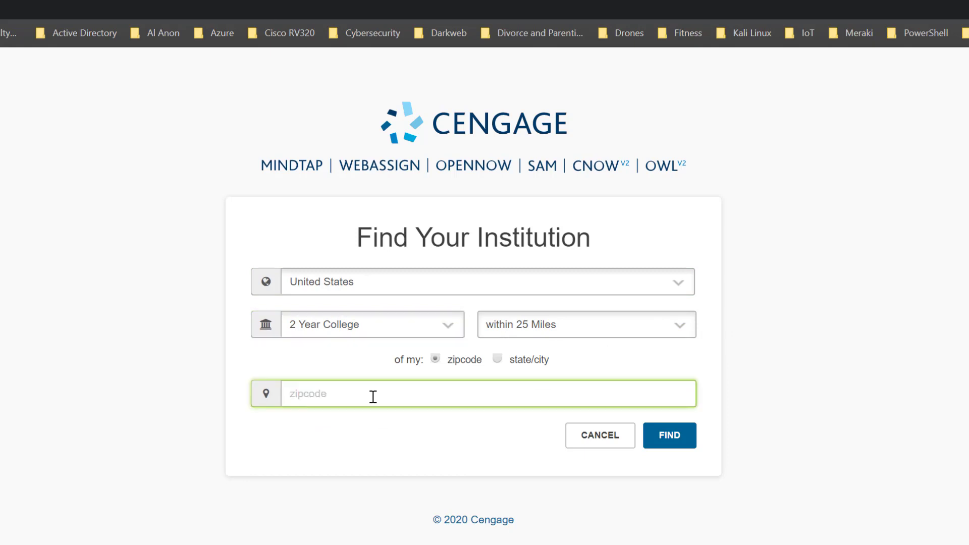
{"action": "type", "text": "97701"}
{"action": "left_click", "coordinate": [671, 435]}
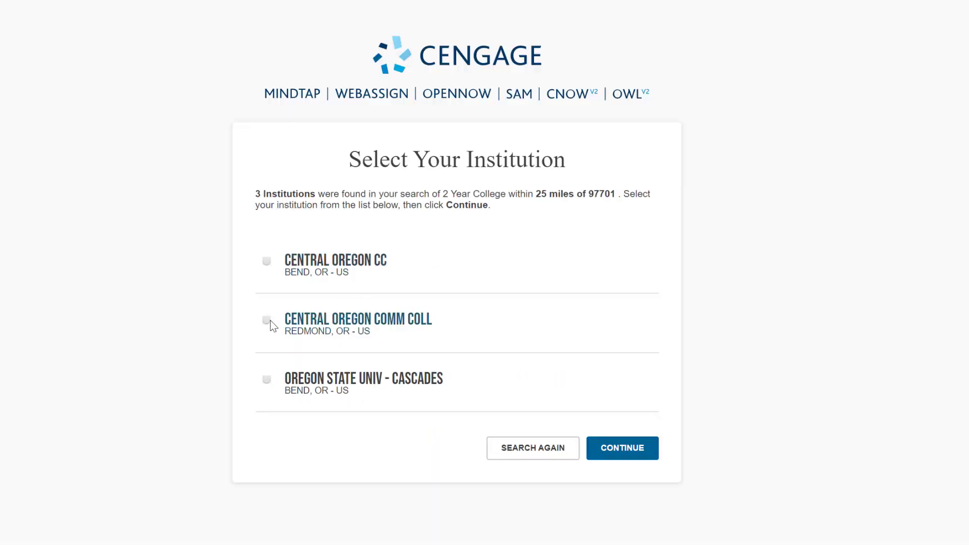
{"action": "left_click", "coordinate": [267, 263]}
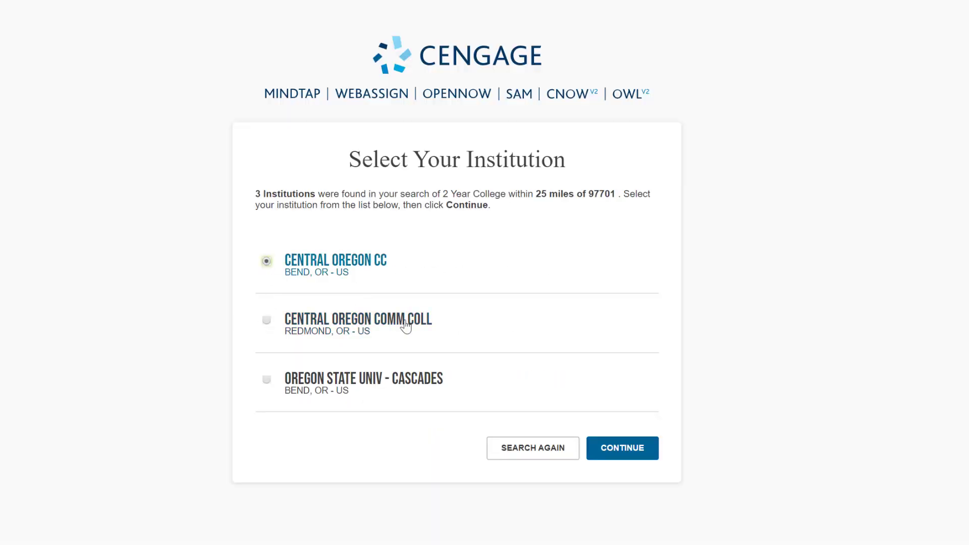
{"action": "left_click", "coordinate": [623, 453]}
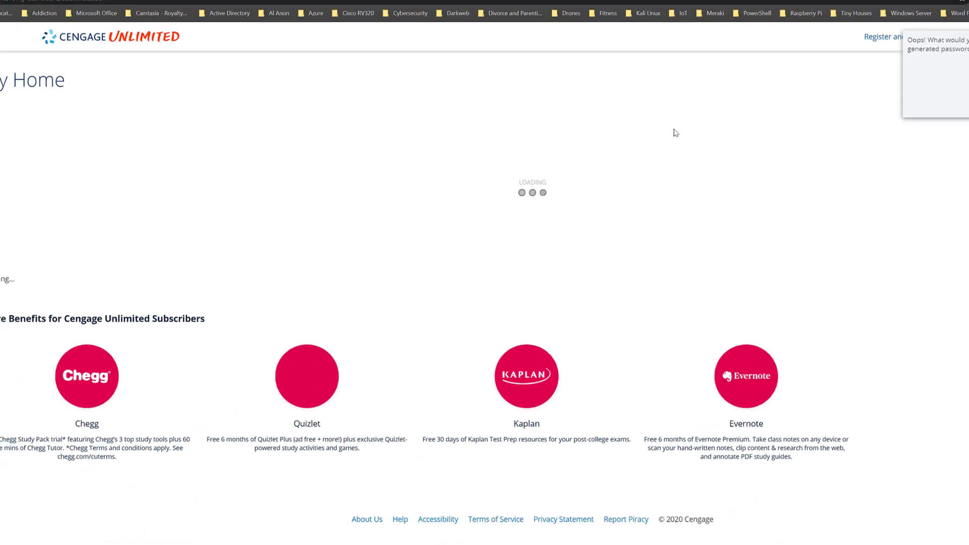
Save the login in LastPass, start the 14-day free trial, and open Register another course or product.
{"action": "left_click", "coordinate": [933, 104]}
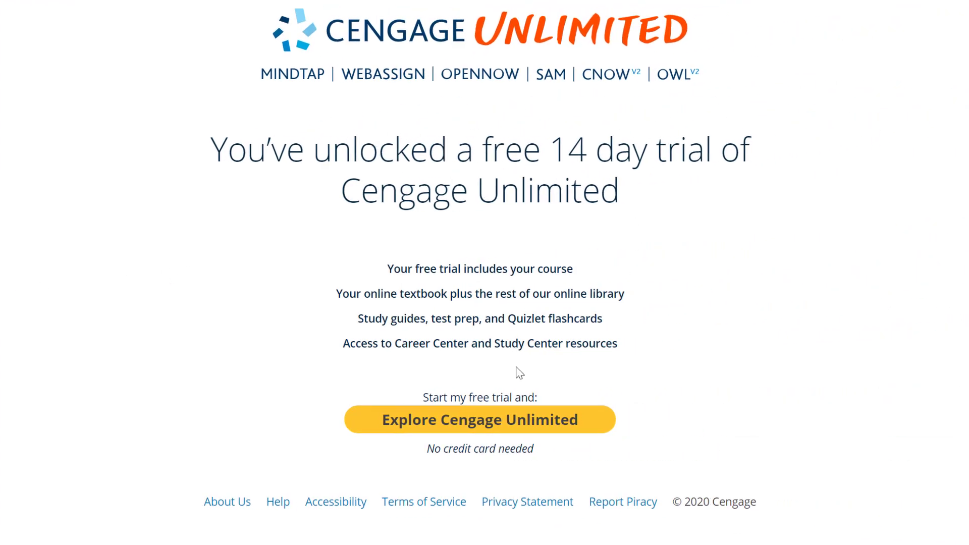
{"action": "left_click", "coordinate": [474, 429]}
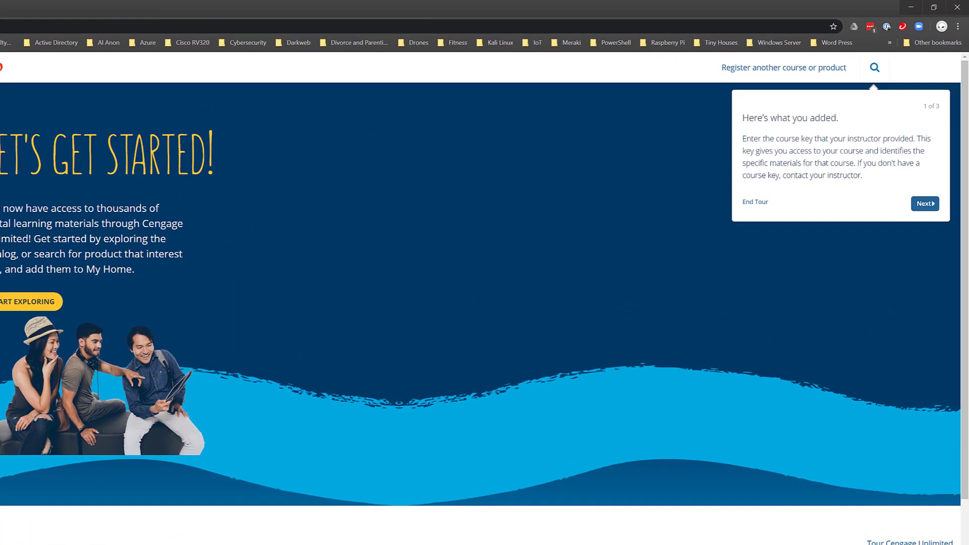
{"action": "left_click", "coordinate": [776, 69]}
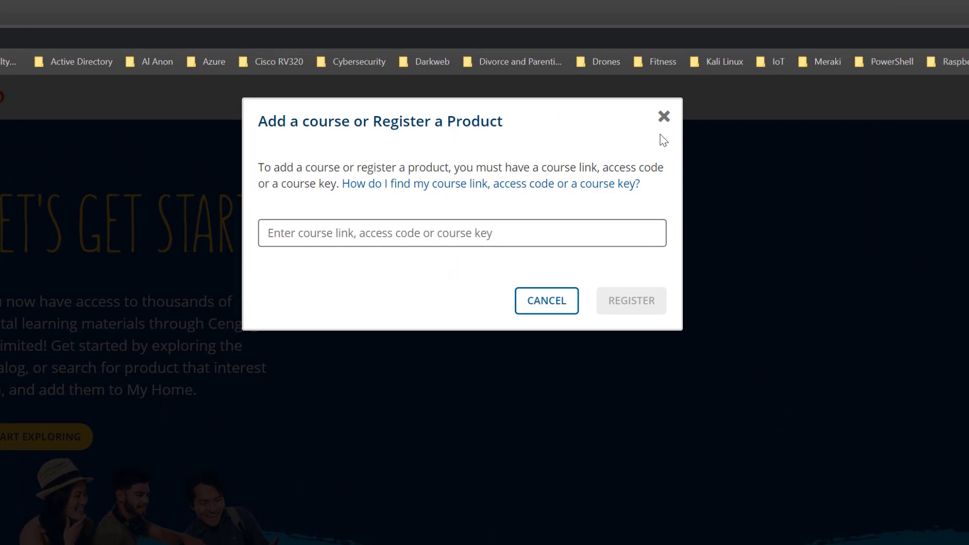
Close the add-course form and search the Browse Catalog for 'Sam Cengage'.
{"action": "left_click", "coordinate": [663, 117]}
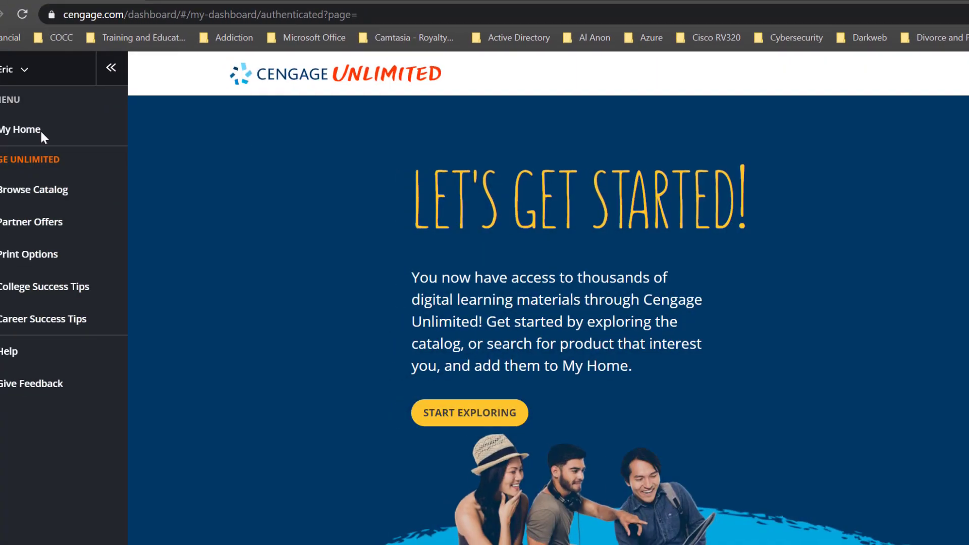
{"action": "left_click", "coordinate": [7, 190]}
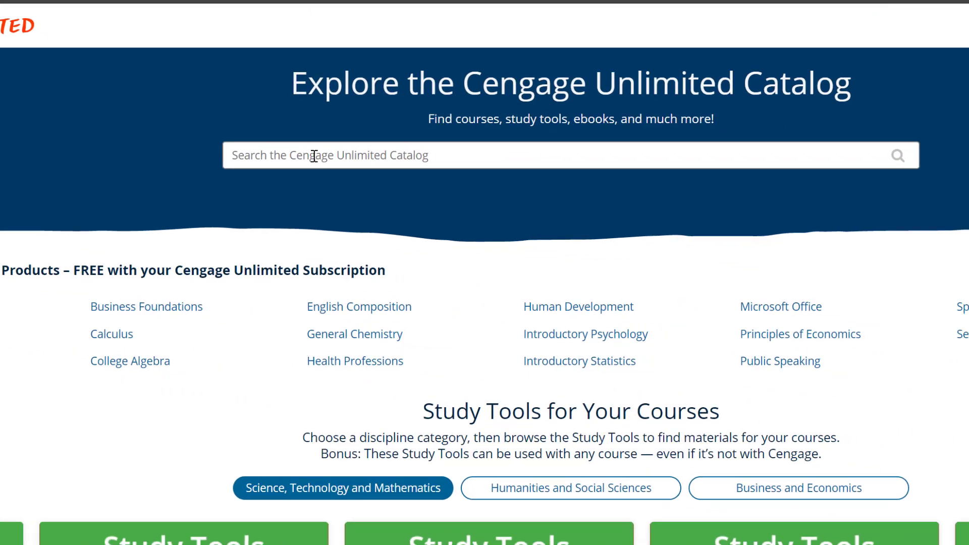
{"action": "left_click", "coordinate": [682, 196]}
{"action": "type", "text": "Sam Ceng"}
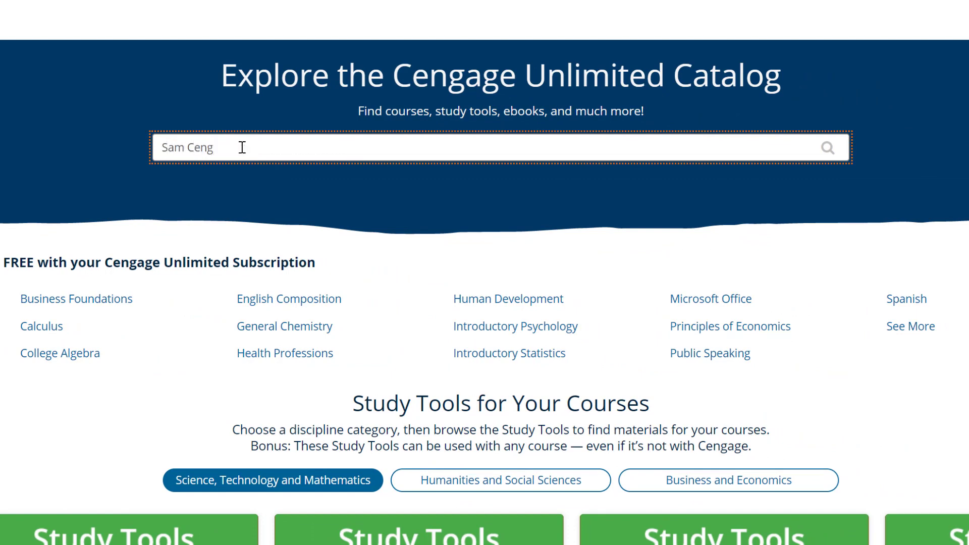
{"action": "type", "text": "age"}
{"action": "key", "text": "Return"}
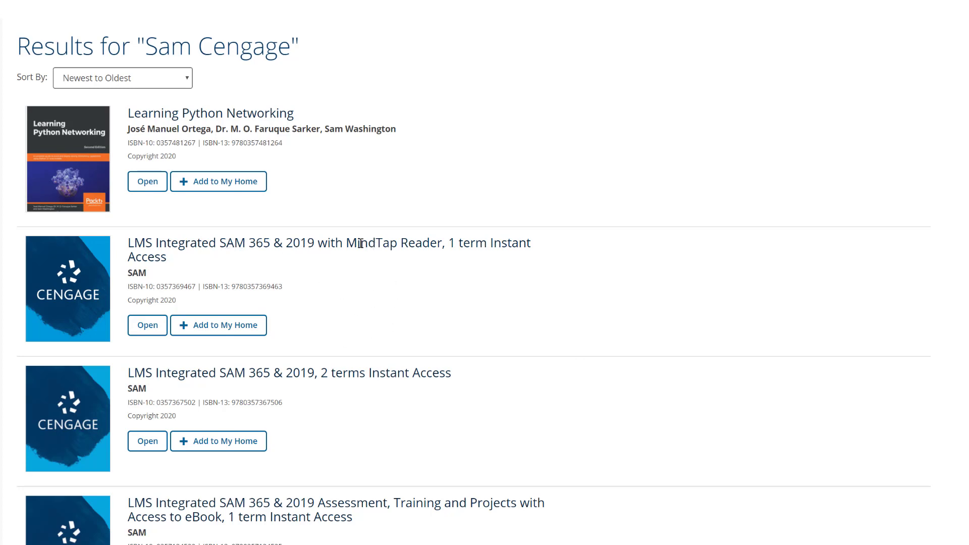
Add the second result, LMS Integrated SAM 365 & 2019 with MindTap Reader, 1 term, to My Home.
{"action": "left_click", "coordinate": [207, 327]}
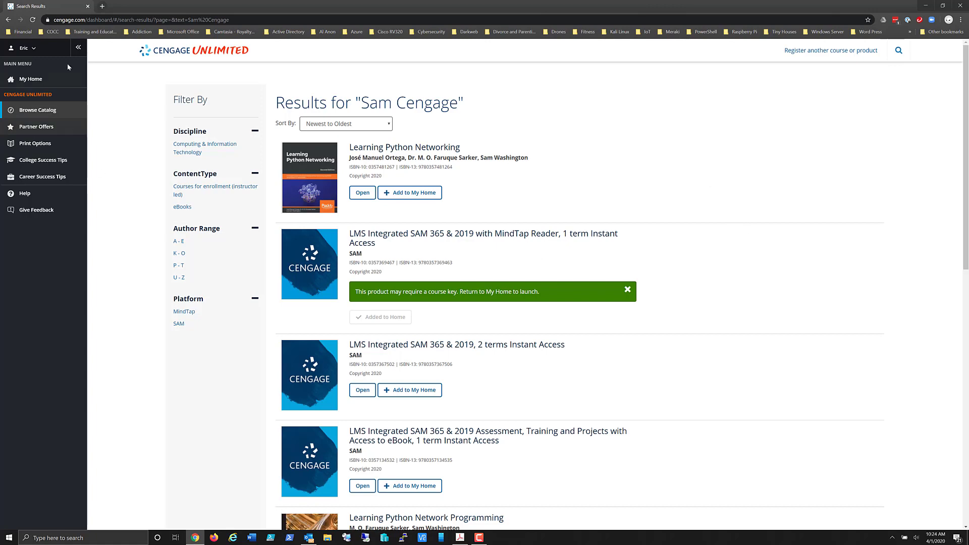
Go to My Home to view the SAM 2019 COMPONENT ONLY course card.
{"action": "left_click", "coordinate": [29, 80]}
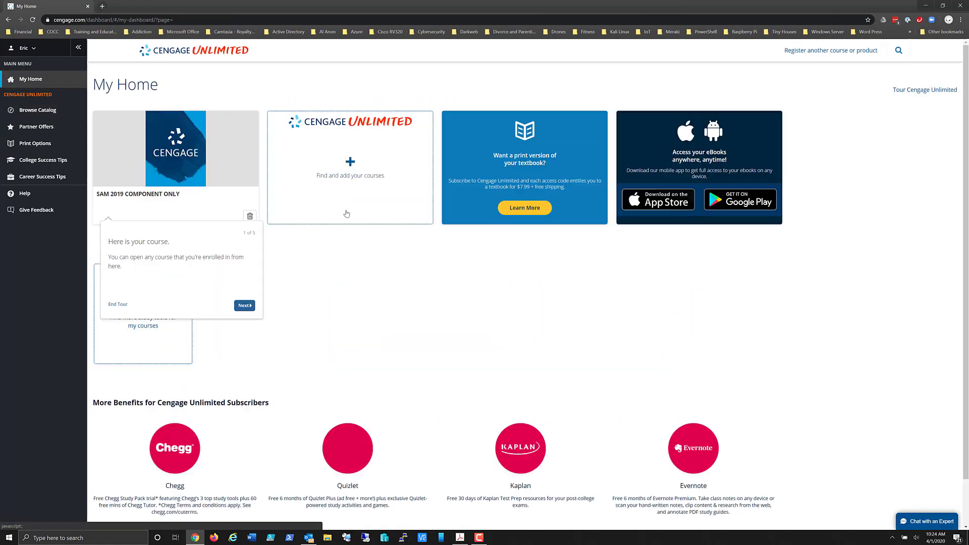